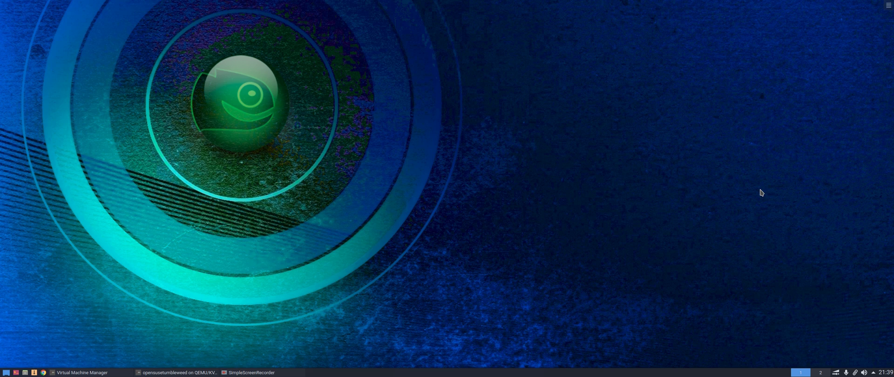
Restore the openSUSE installer window on System Role, with Desktop with KDE Plasma selected
{"action": "left_click", "coordinate": [198, 373]}
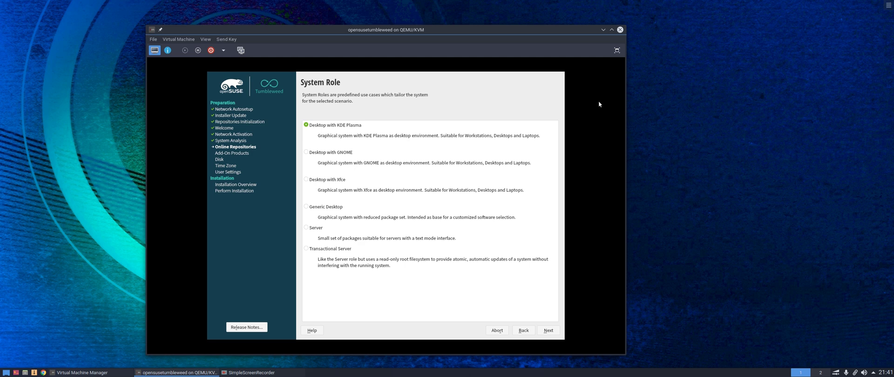
Accept the Desktop with KDE Plasma role and the suggested partitioning layout
{"action": "left_click", "coordinate": [549, 331]}
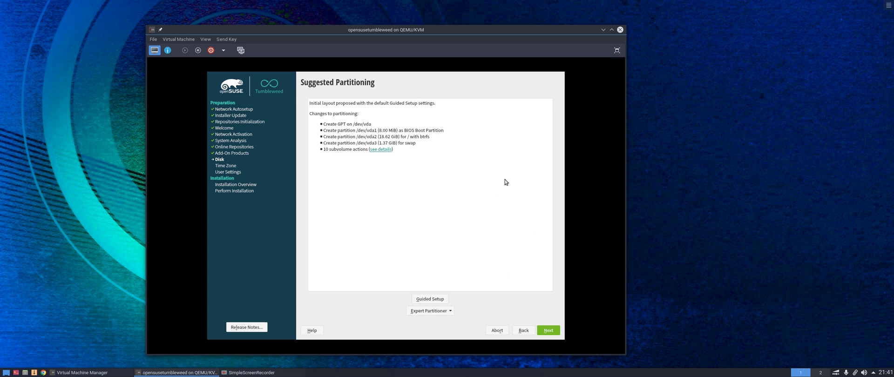
{"action": "left_click", "coordinate": [546, 330]}
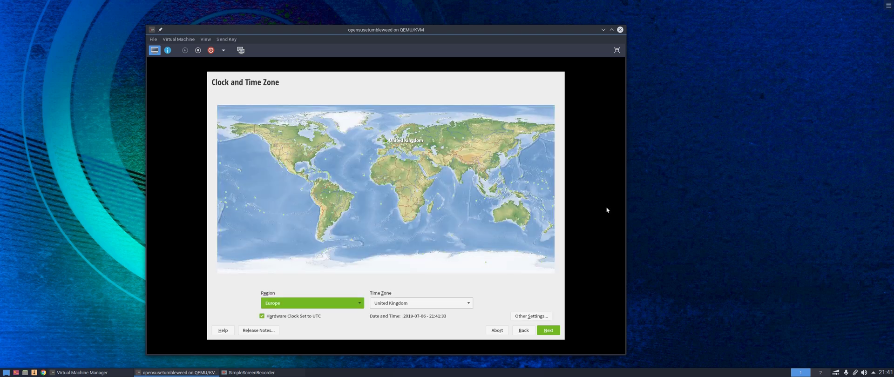
Keep the Europe/United Kingdom time zone and create a local user with a short digit-only password, accepting the weak-password warning
{"action": "left_click", "coordinate": [549, 333]}
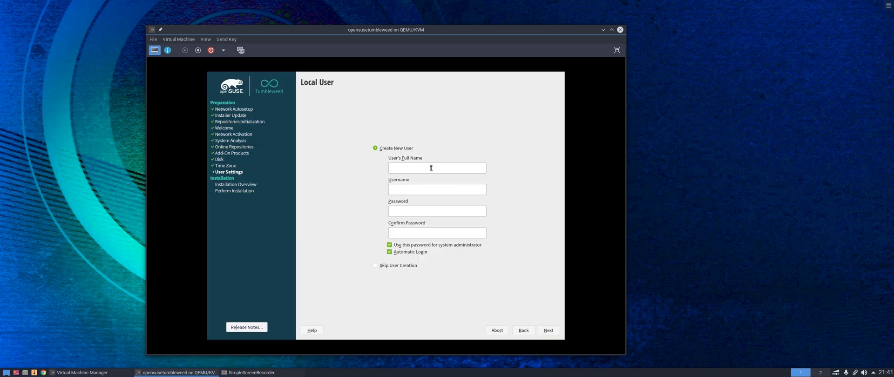
{"action": "type", "text": "Rob"}
{"action": "left_click", "coordinate": [415, 212]}
{"action": "type", "text": "••••••••"}
{"action": "left_click", "coordinate": [548, 331]}
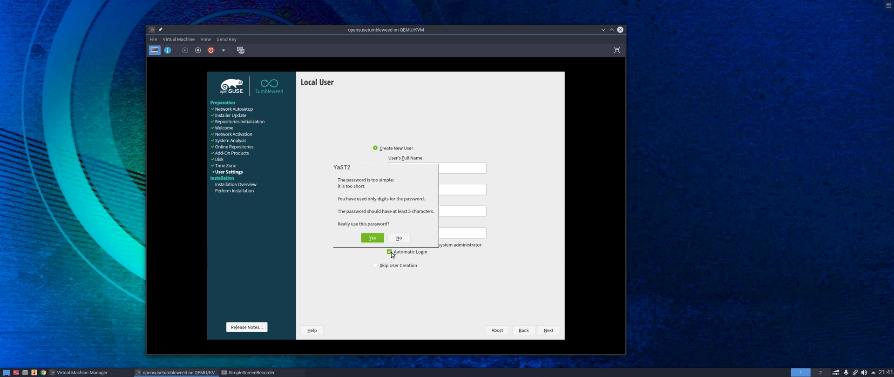
{"action": "left_click", "coordinate": [371, 239]}
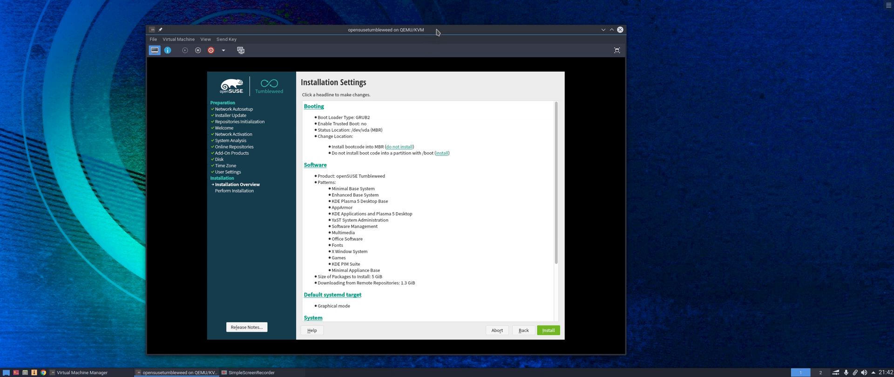
Move the VM window and scroll through the Installation Settings overview
{"action": "left_click_drag", "start_coordinate": [436, 30], "coordinate": [418, 15]}
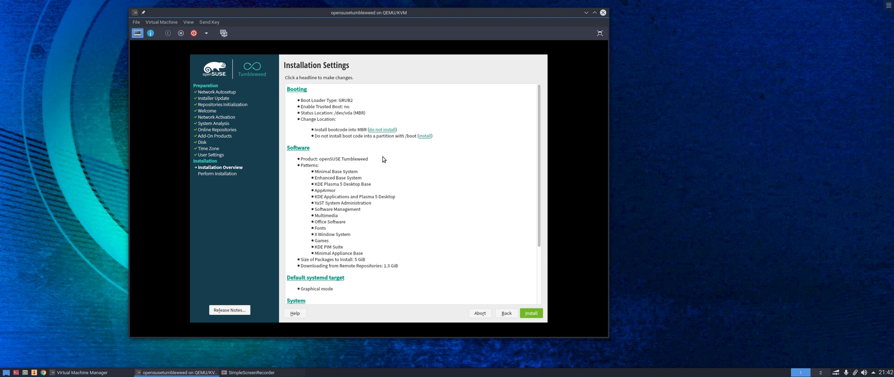
{"action": "left_click_drag", "start_coordinate": [539, 143], "coordinate": [517, 217]}
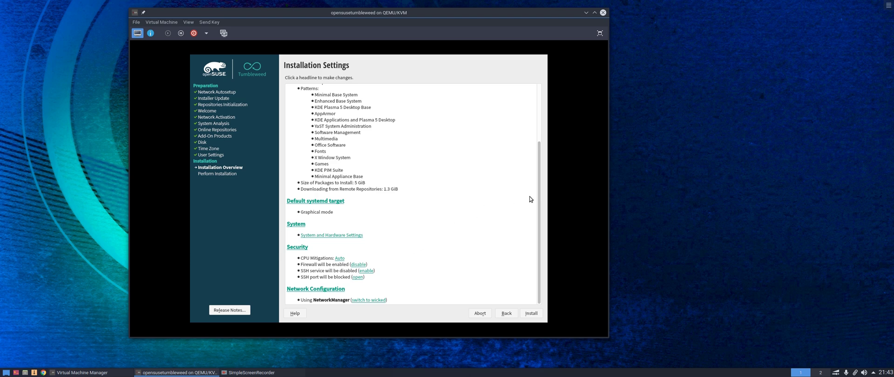
{"action": "left_click_drag", "start_coordinate": [538, 199], "coordinate": [528, 137]}
Open the Software pattern selection and look over the pattern list
{"action": "left_click", "coordinate": [300, 149]}
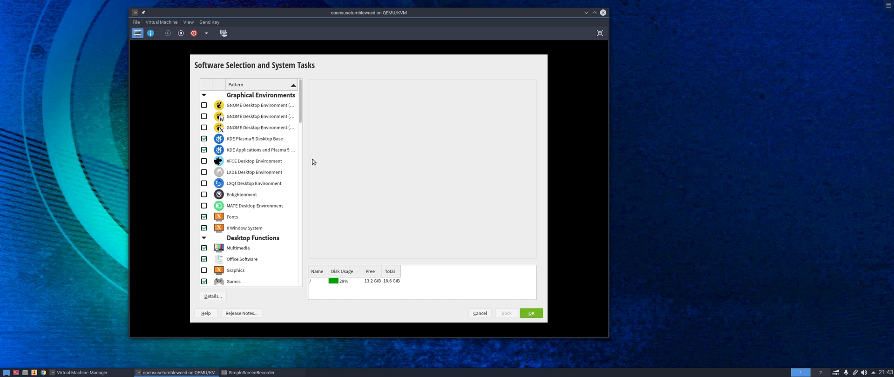
{"action": "mouse_move", "coordinate": [293, 170]}
{"action": "mouse_move", "coordinate": [242, 222]}
{"action": "left_click_drag", "start_coordinate": [300, 93], "coordinate": [300, 108]}
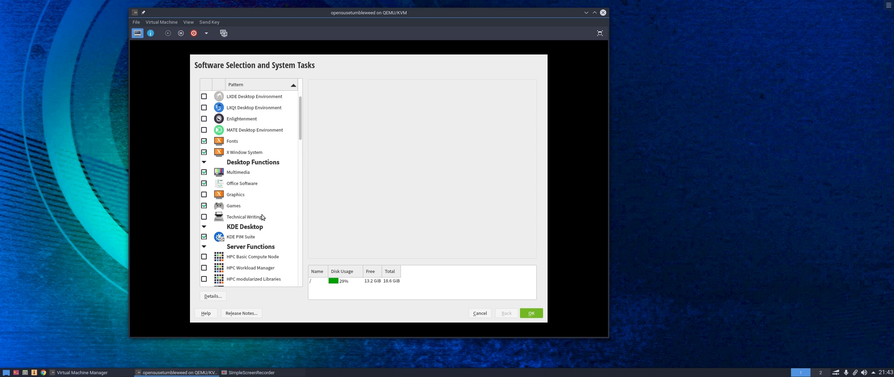
Deselect the Games and KDE PIM Suite patterns, lowering disk usage to 27%, and load the detailed package view
{"action": "left_click", "coordinate": [204, 207]}
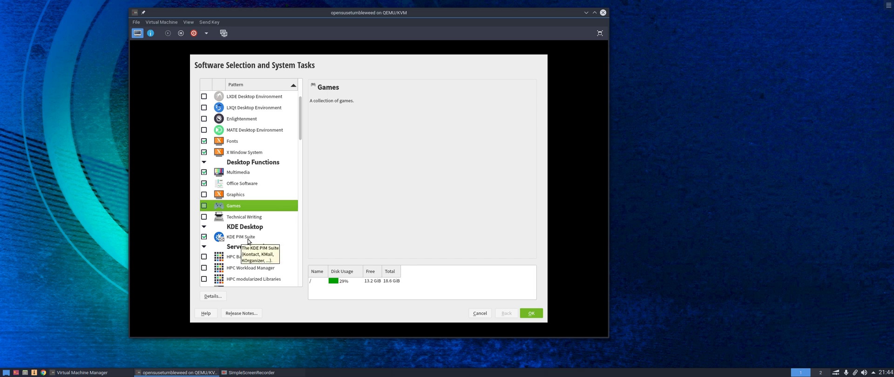
{"action": "left_click", "coordinate": [204, 238]}
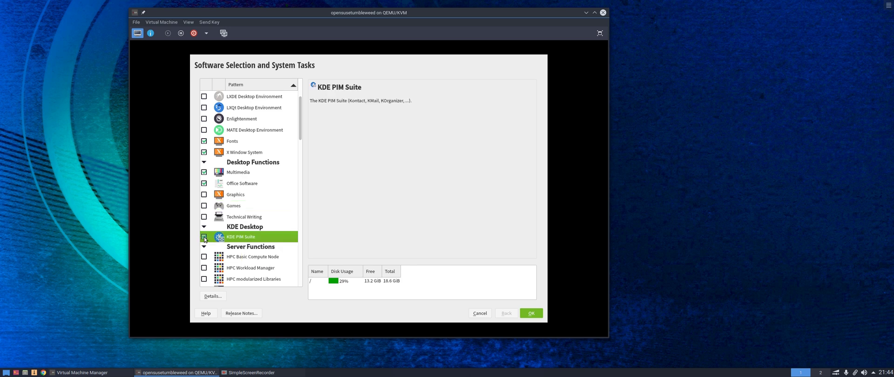
{"action": "left_click", "coordinate": [204, 239]}
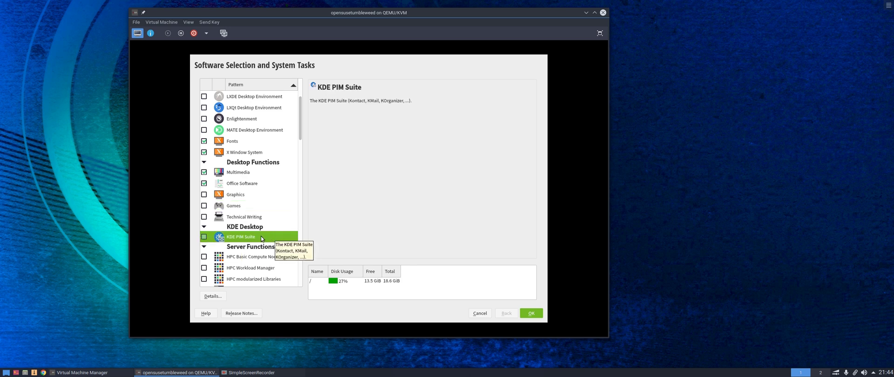
{"action": "left_click", "coordinate": [229, 173]}
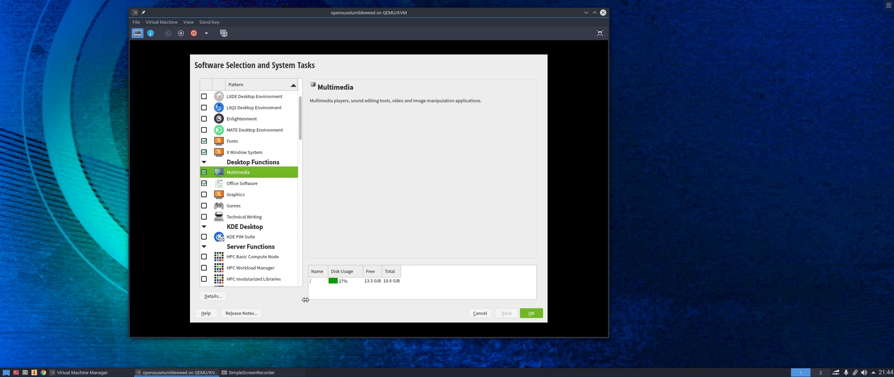
{"action": "left_click", "coordinate": [215, 297]}
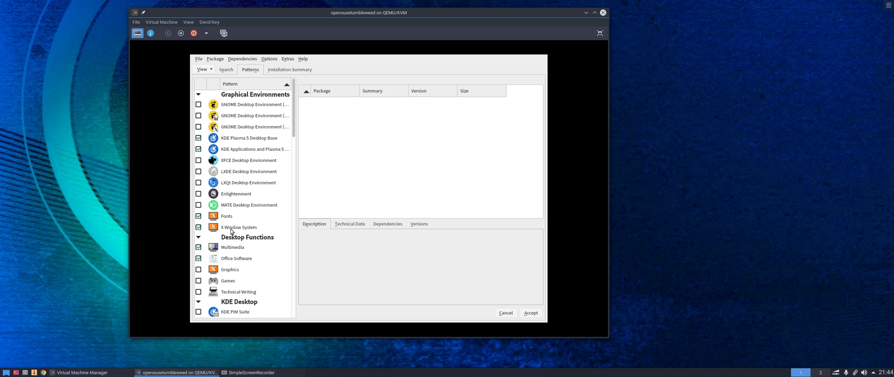
Review the Multimedia packages (vlc, audacity, blender), including audacity, and accept the automatic dependency changes
{"action": "left_click", "coordinate": [232, 248]}
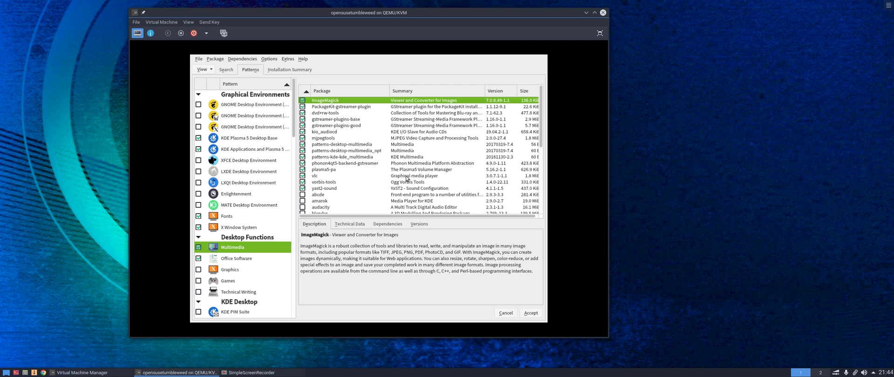
{"action": "left_click", "coordinate": [307, 177]}
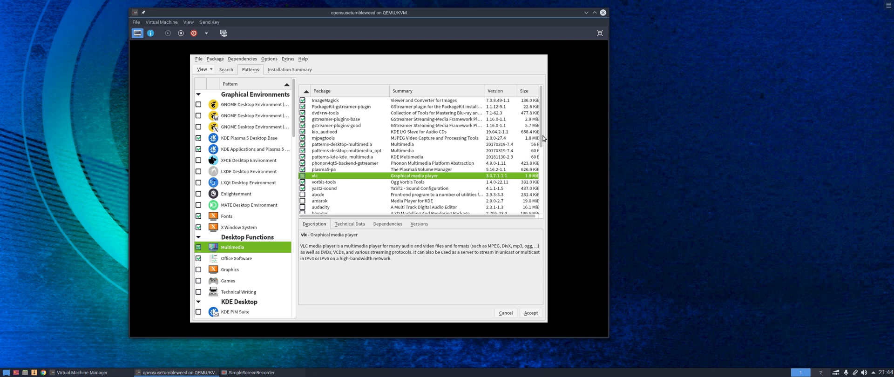
{"action": "scroll", "coordinate": [530, 160], "scroll_direction": "down", "scroll_amount": 2}
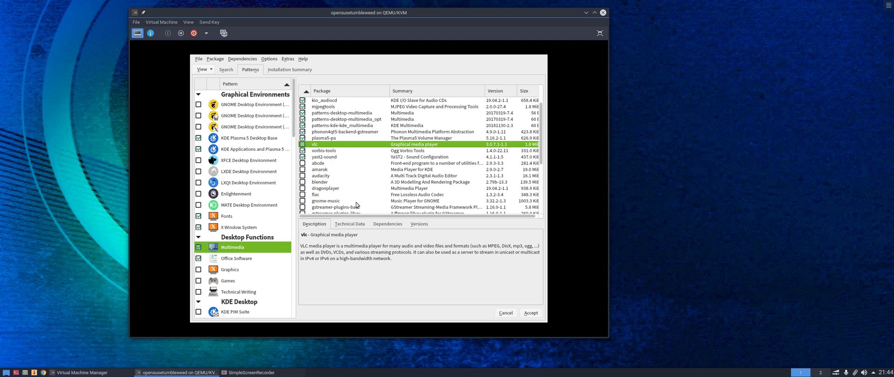
{"action": "left_click", "coordinate": [303, 175]}
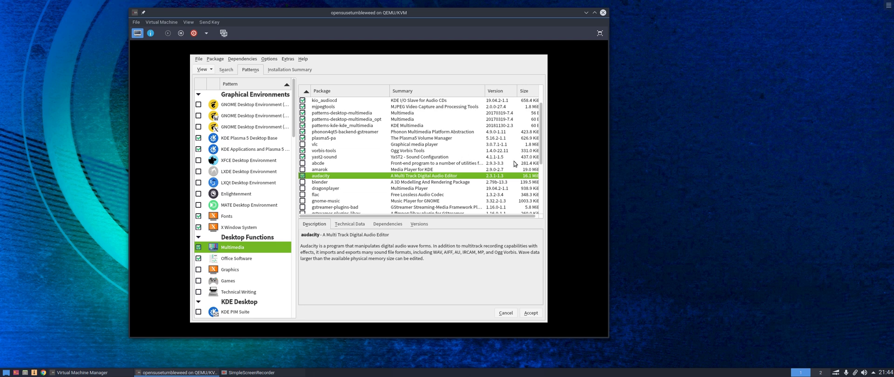
{"action": "left_click", "coordinate": [303, 185]}
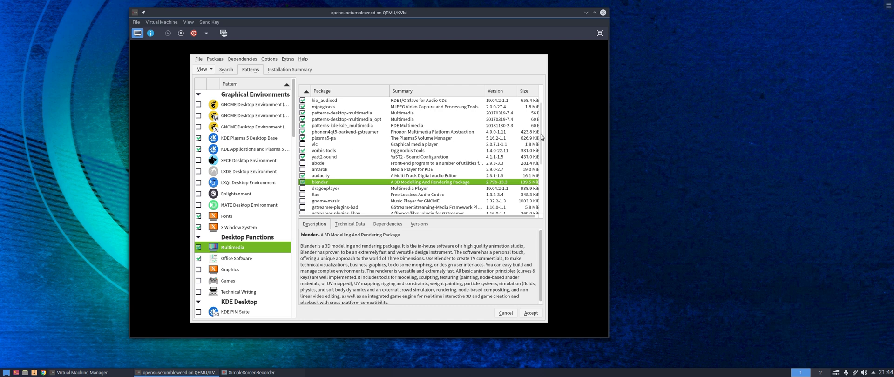
{"action": "left_click_drag", "start_coordinate": [543, 137], "coordinate": [539, 187]}
{"action": "scroll", "coordinate": [319, 189], "scroll_direction": "up", "scroll_amount": 6}
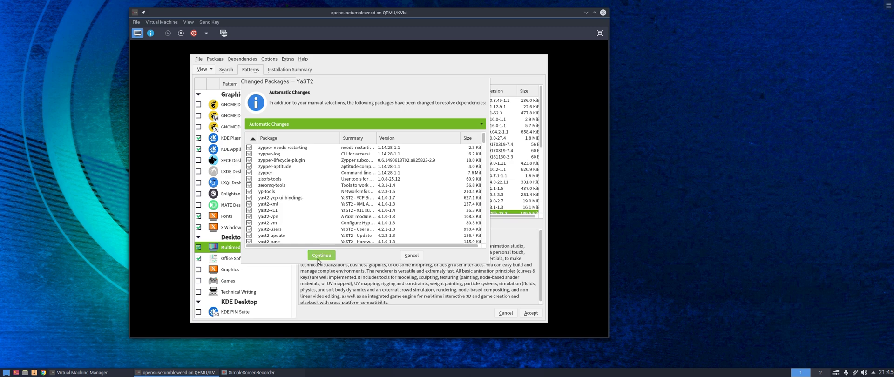
{"action": "left_click", "coordinate": [318, 256]}
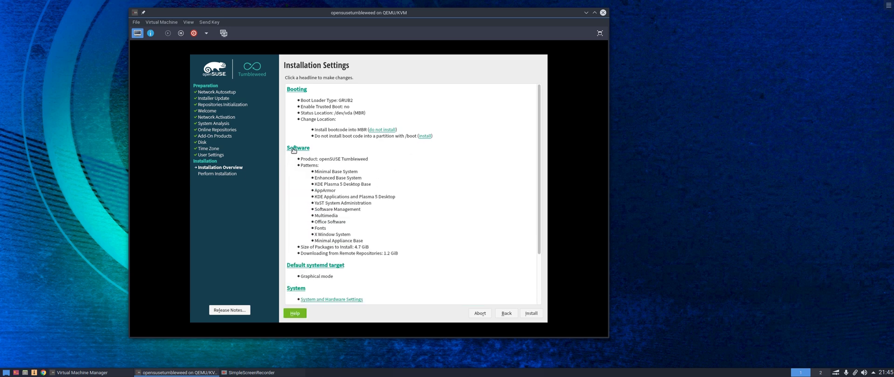
Reopen the software pattern selection and tick the Graphics pattern, raising disk usage to 32%
{"action": "left_click", "coordinate": [293, 149]}
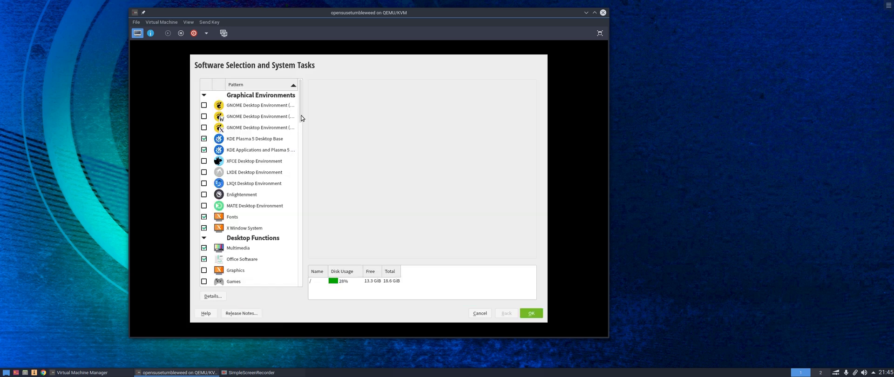
{"action": "mouse_move", "coordinate": [302, 118]}
{"action": "left_mouse_down"}
{"action": "mouse_move", "coordinate": [288, 221]}
{"action": "mouse_move", "coordinate": [293, 279]}
{"action": "mouse_move", "coordinate": [289, 163]}
{"action": "mouse_move", "coordinate": [300, 131]}
{"action": "left_mouse_up"}
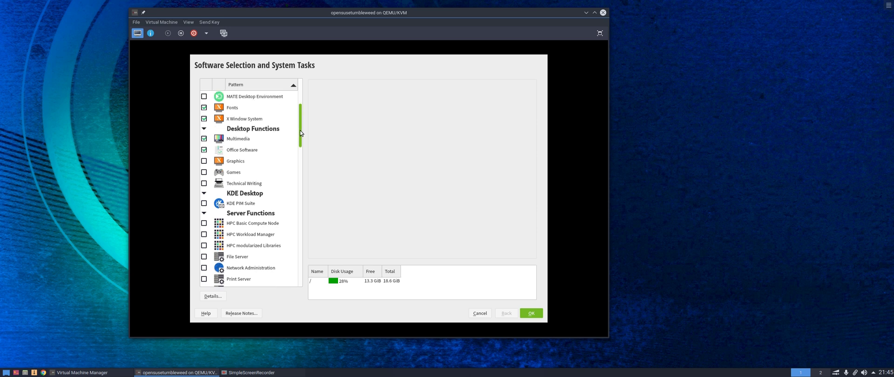
{"action": "mouse_move", "coordinate": [233, 162]}
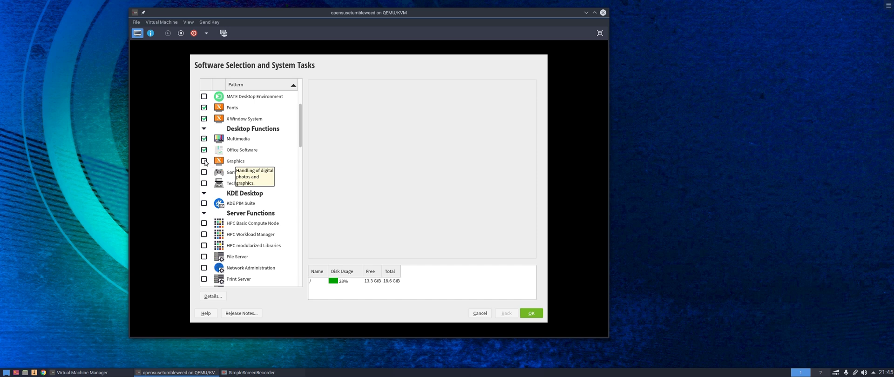
{"action": "double_click", "coordinate": [242, 160]}
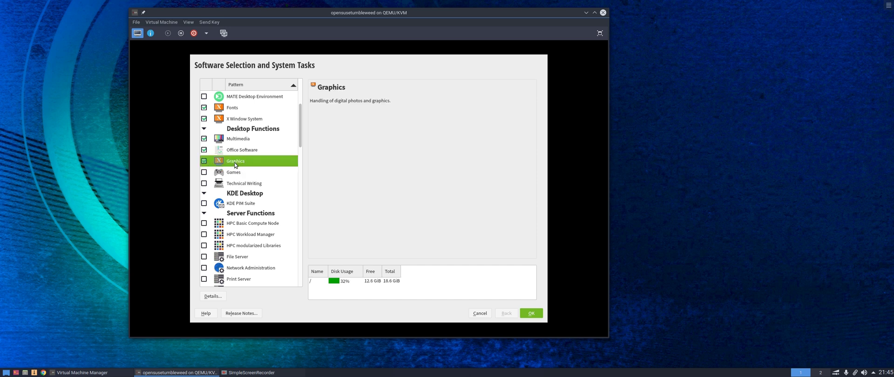
Open the detailed package view and list the Graphics pattern's packages
{"action": "left_click", "coordinate": [215, 297]}
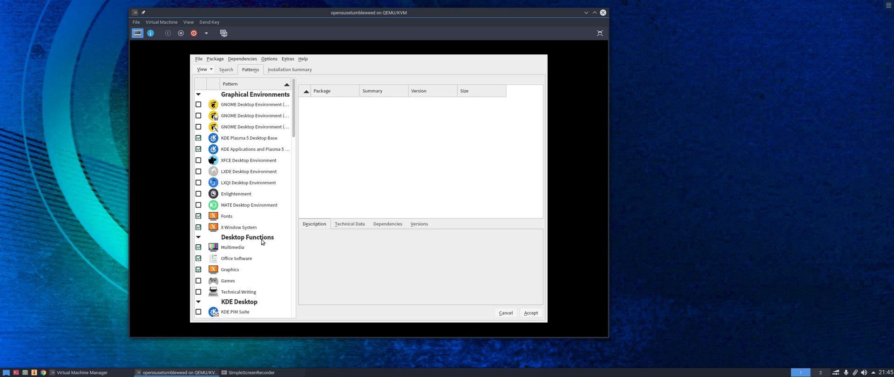
{"action": "scroll", "coordinate": [257, 244], "scroll_direction": "down", "scroll_amount": 1}
{"action": "left_click", "coordinate": [244, 240]}
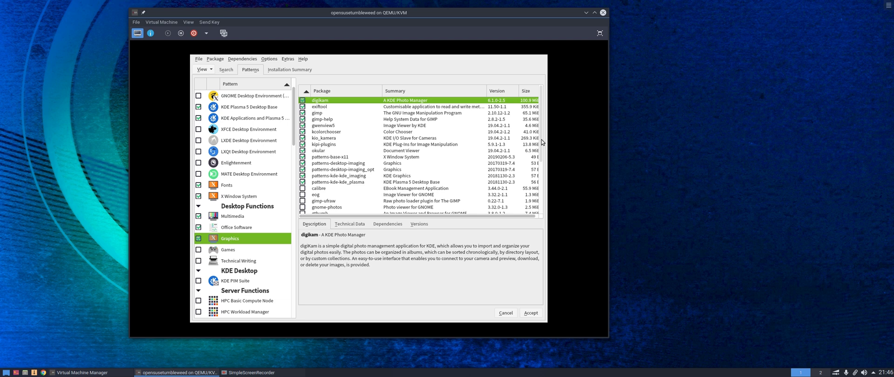
{"action": "left_click_drag", "start_coordinate": [541, 139], "coordinate": [541, 158]}
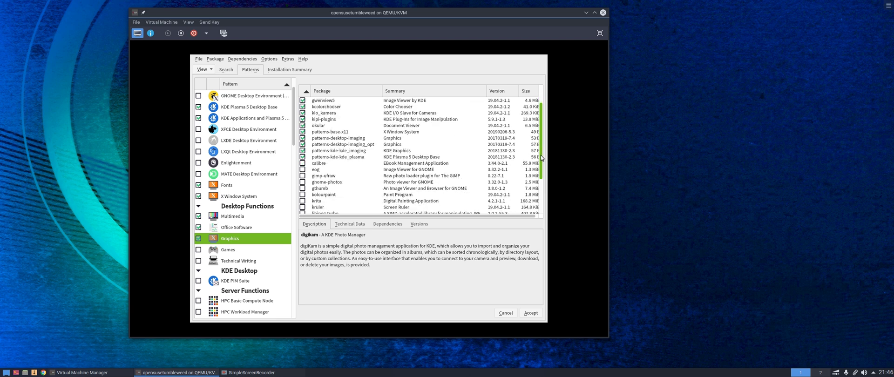
Inspect the krita Digital Painting Application description and scroll through the Graphics package list
{"action": "left_click", "coordinate": [302, 202]}
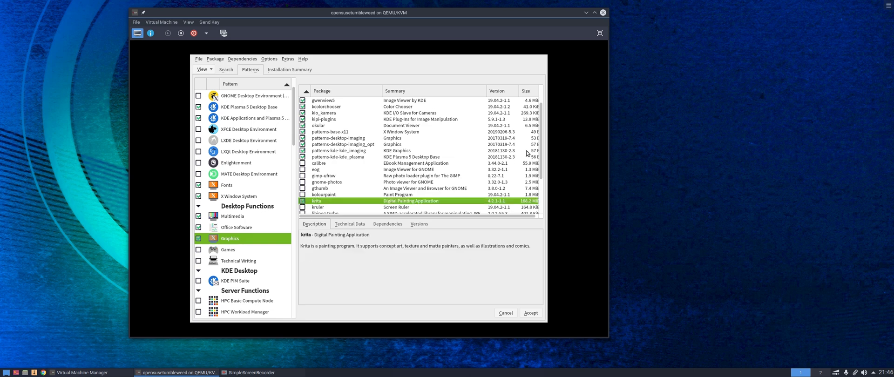
{"action": "left_click_drag", "start_coordinate": [540, 147], "coordinate": [539, 182]}
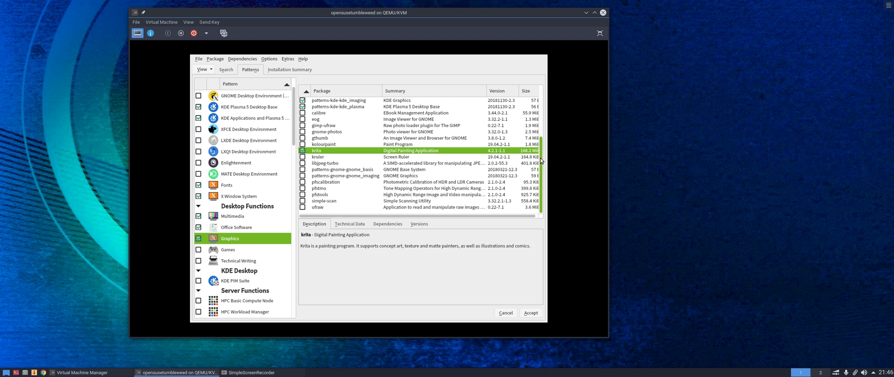
{"action": "scroll", "coordinate": [540, 161], "scroll_direction": "up", "scroll_amount": 4}
{"action": "scroll", "coordinate": [542, 163], "scroll_direction": "down", "scroll_amount": 4}
{"action": "scroll", "coordinate": [292, 152], "scroll_direction": "down", "scroll_amount": 3}
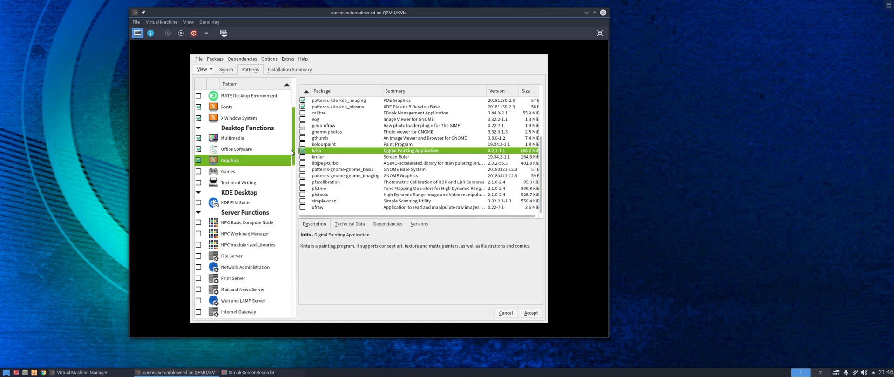
{"action": "scroll", "coordinate": [289, 161], "scroll_direction": "down", "scroll_amount": 1}
{"action": "scroll", "coordinate": [289, 161], "scroll_direction": "up", "scroll_amount": 4}
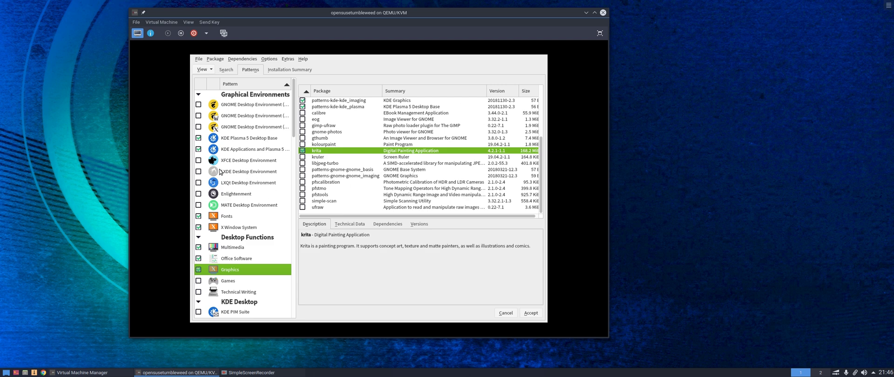
{"action": "left_click", "coordinate": [198, 162]}
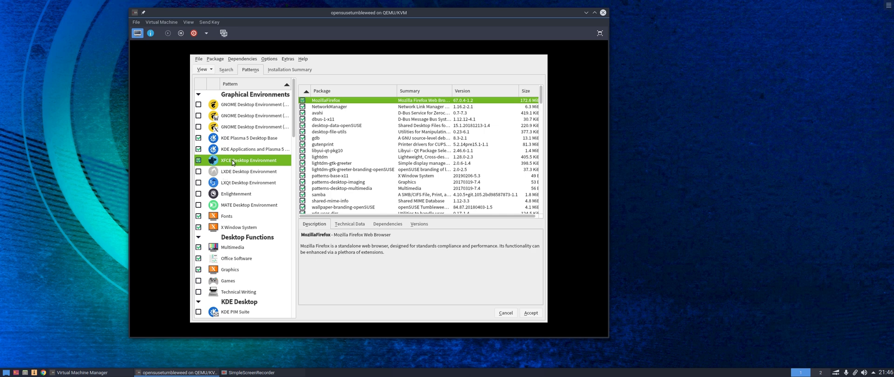
{"action": "scroll", "coordinate": [542, 107], "scroll_direction": "down", "scroll_amount": 2}
{"action": "left_click_drag", "start_coordinate": [542, 107], "coordinate": [548, 181]}
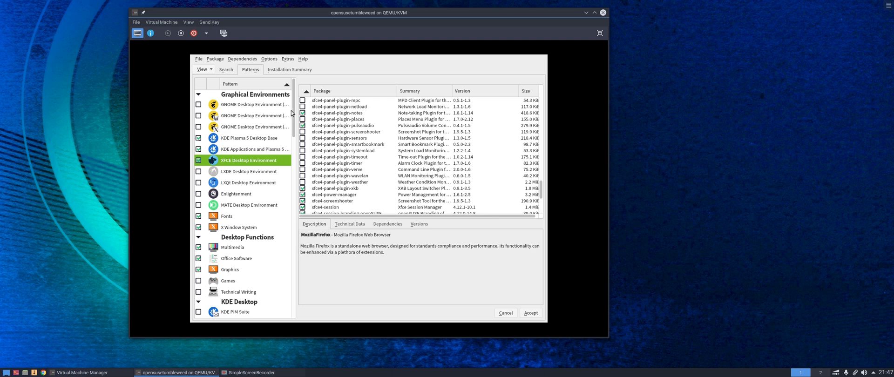
{"action": "left_click_drag", "start_coordinate": [294, 106], "coordinate": [291, 174]}
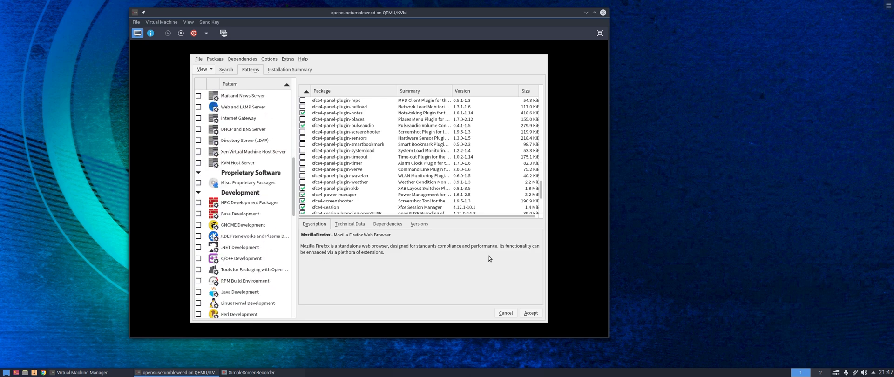
Accept the KDE, XFCE, Multimedia and Graphics selection with dependency changes, then confirm installation (6.3 GiB)
{"action": "left_click", "coordinate": [525, 313]}
{"action": "left_click", "coordinate": [321, 256]}
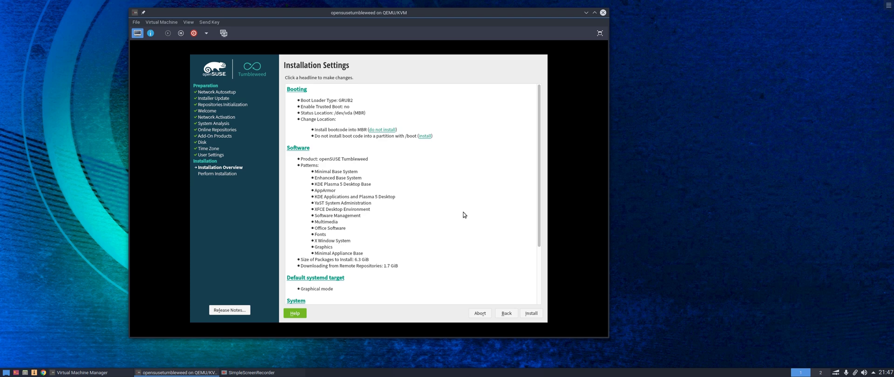
{"action": "left_click", "coordinate": [531, 315]}
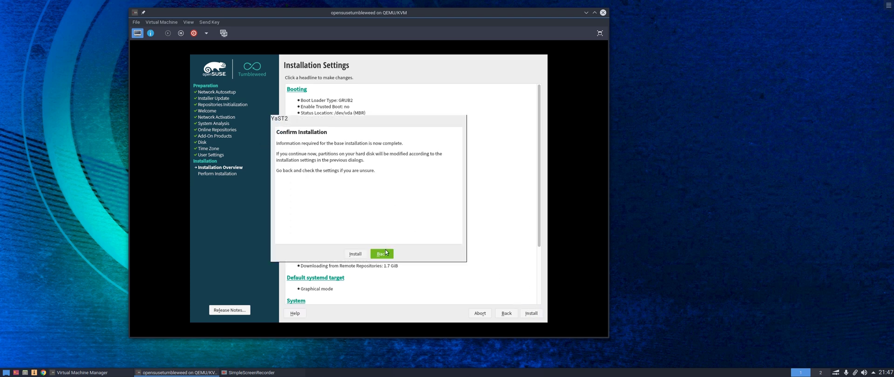
{"action": "left_click", "coordinate": [355, 254]}
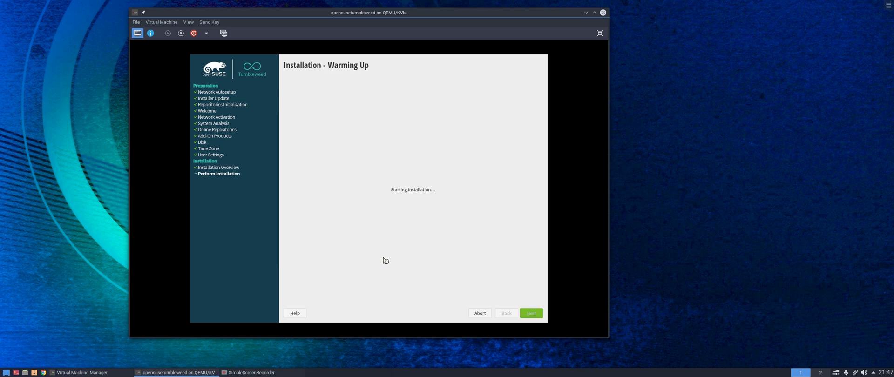